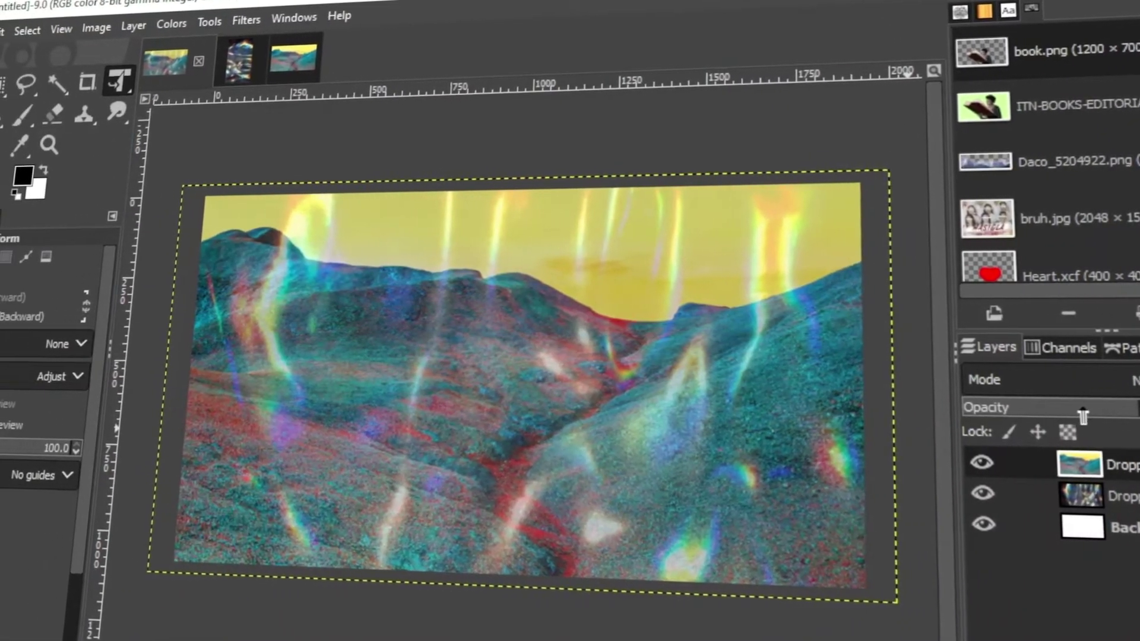
# Step: Close the layered light-leak mountain composite preview so no image remains open
pyautogui.moveTo(1113, 411); pyautogui.dragTo(1045, 411)
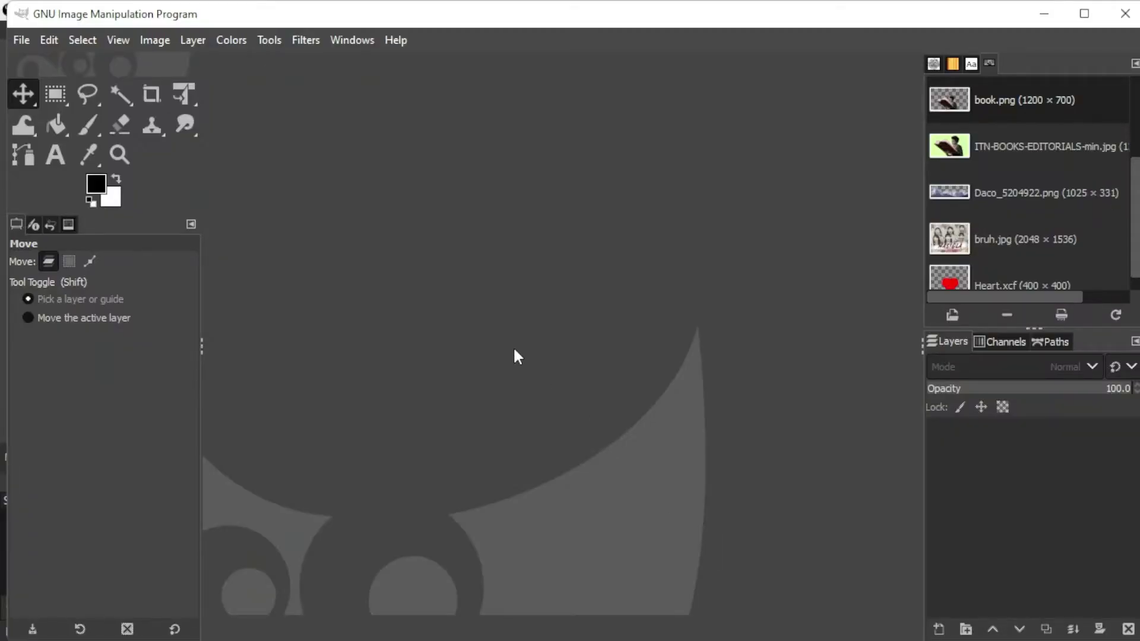
# Step: Create a new 1920×1080 px image filled with white, then zoom to fit
pyautogui.click(24, 39)
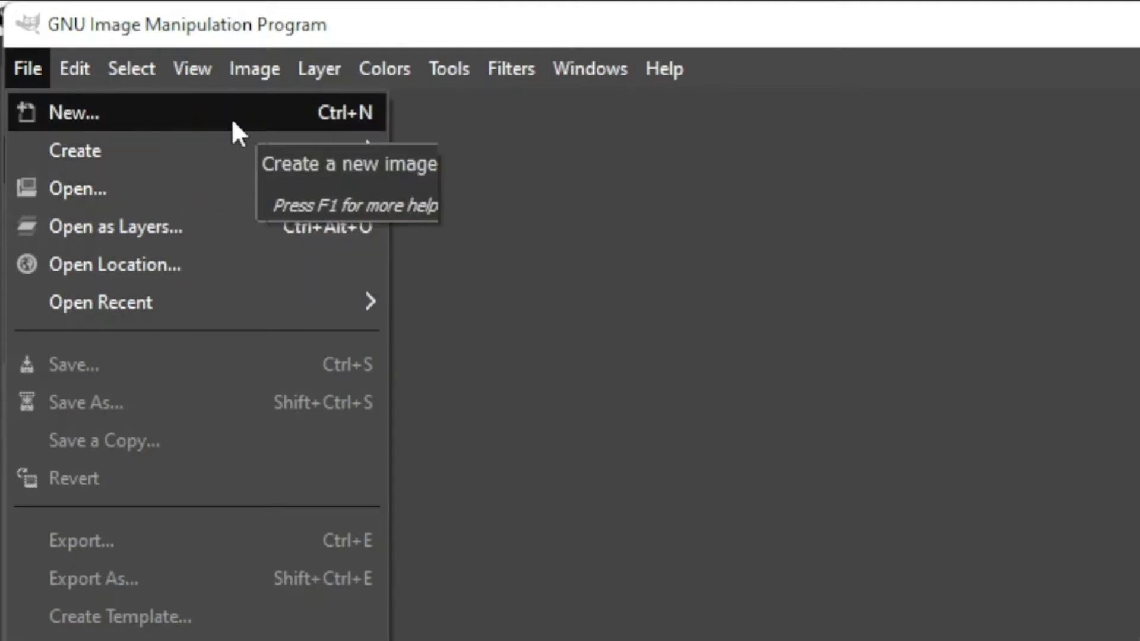
pyautogui.click(232, 115)
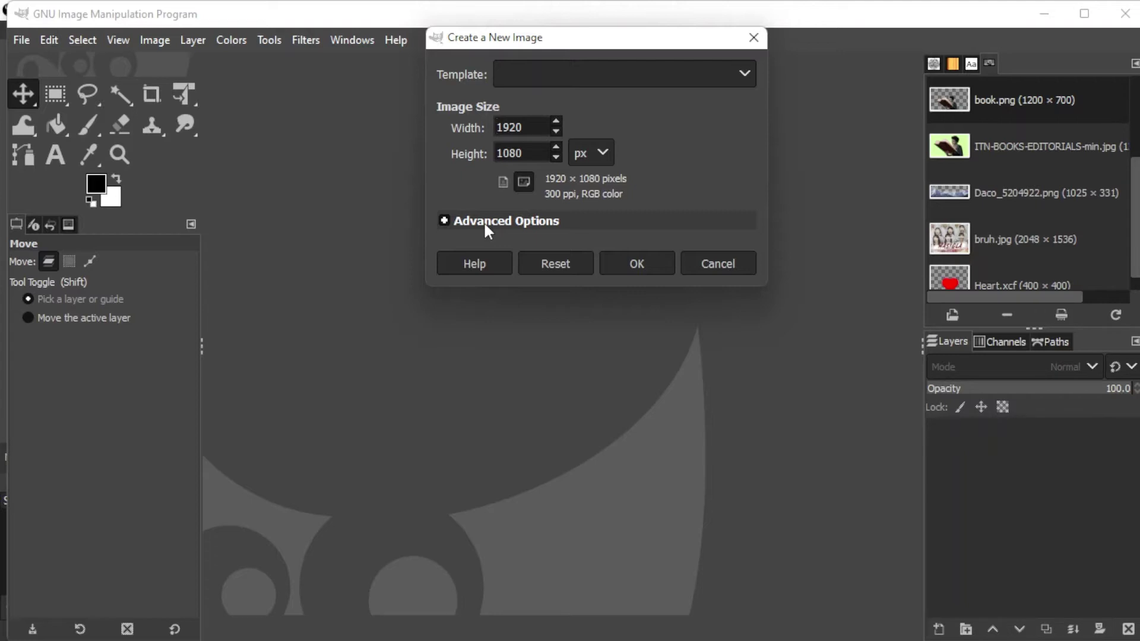
pyautogui.doubleClick(529, 127)
pyautogui.click(511, 221)
pyautogui.click(617, 456)
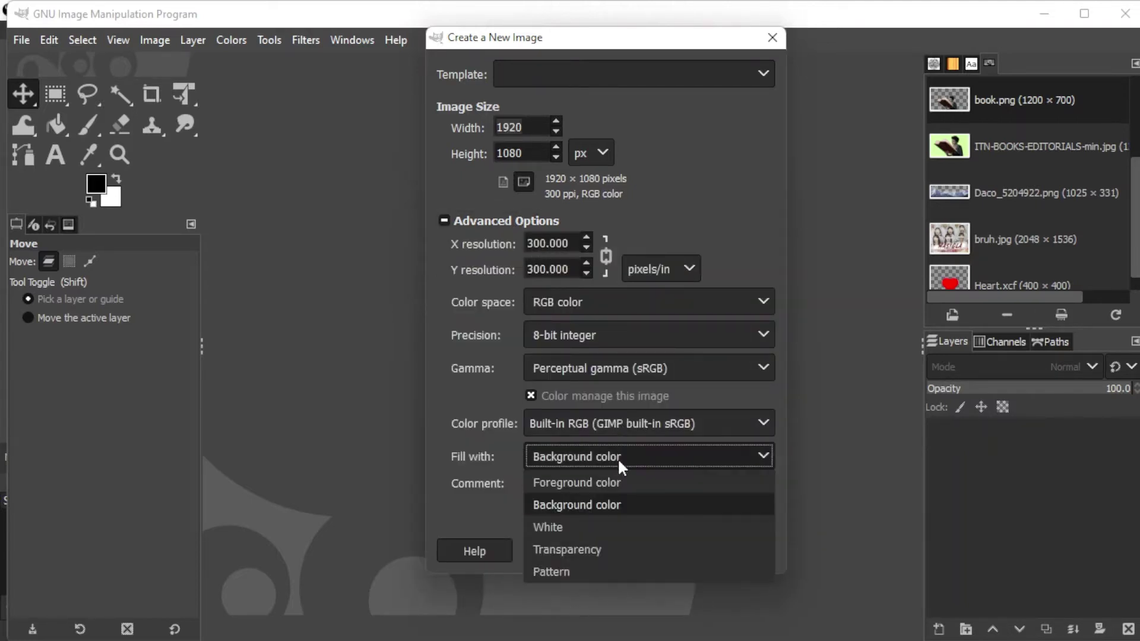
pyautogui.click(602, 532)
pyautogui.click(679, 550)
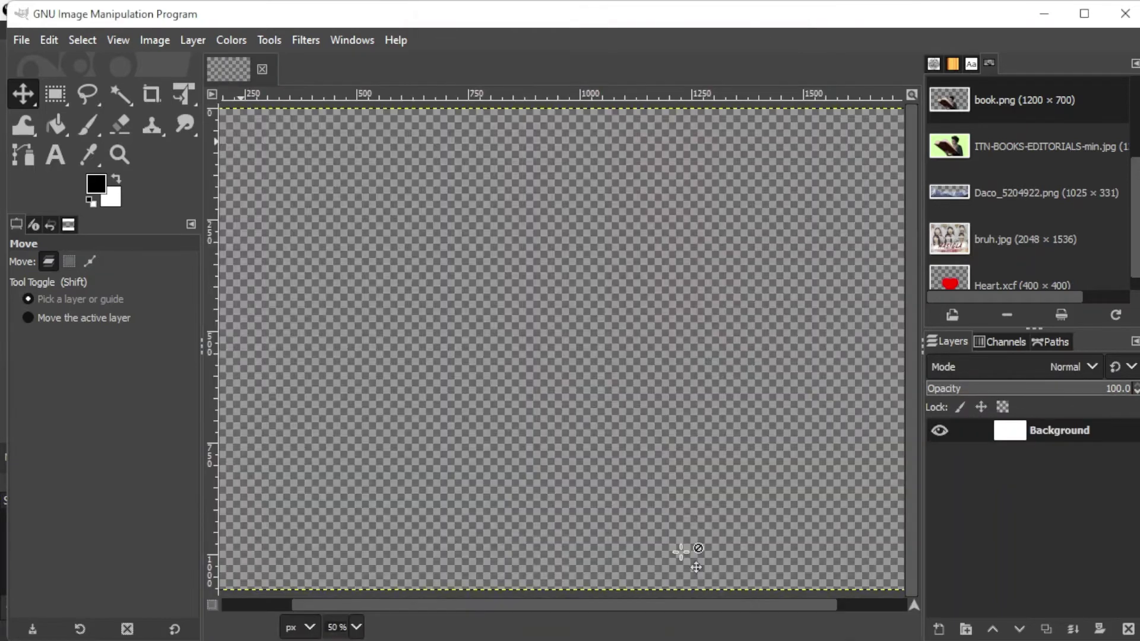
pyautogui.keyDown('ctrl'); pyautogui.scroll(-1, 575, 470); pyautogui.keyUp('ctrl')
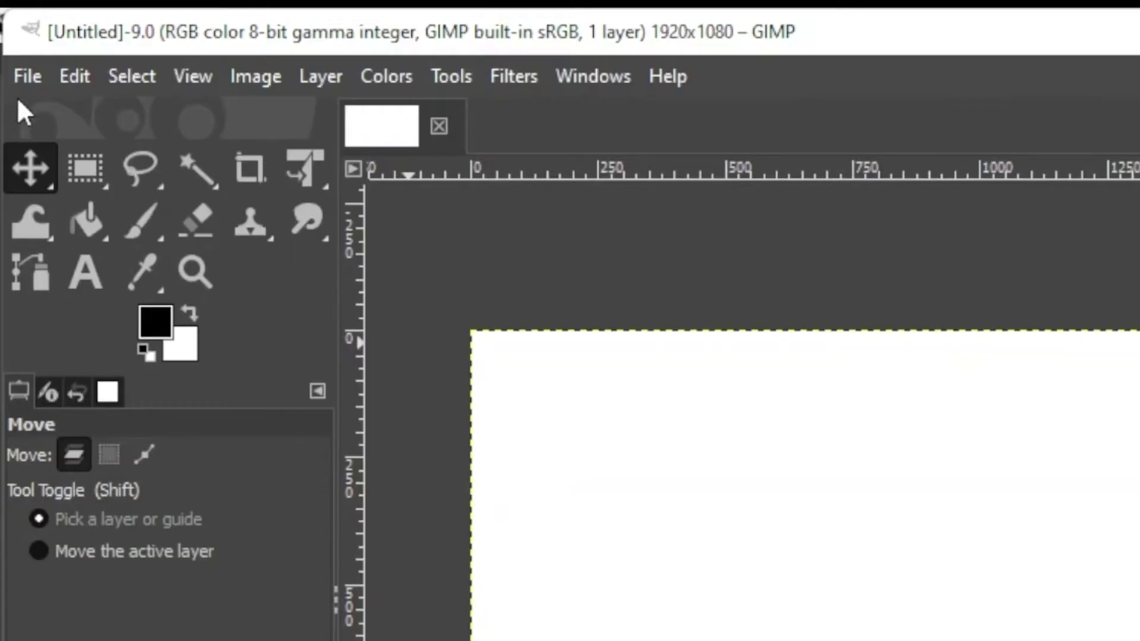
# Step: Add the landscape and holographic images as layers and rotate the texture 90°
pyautogui.click(21, 40)
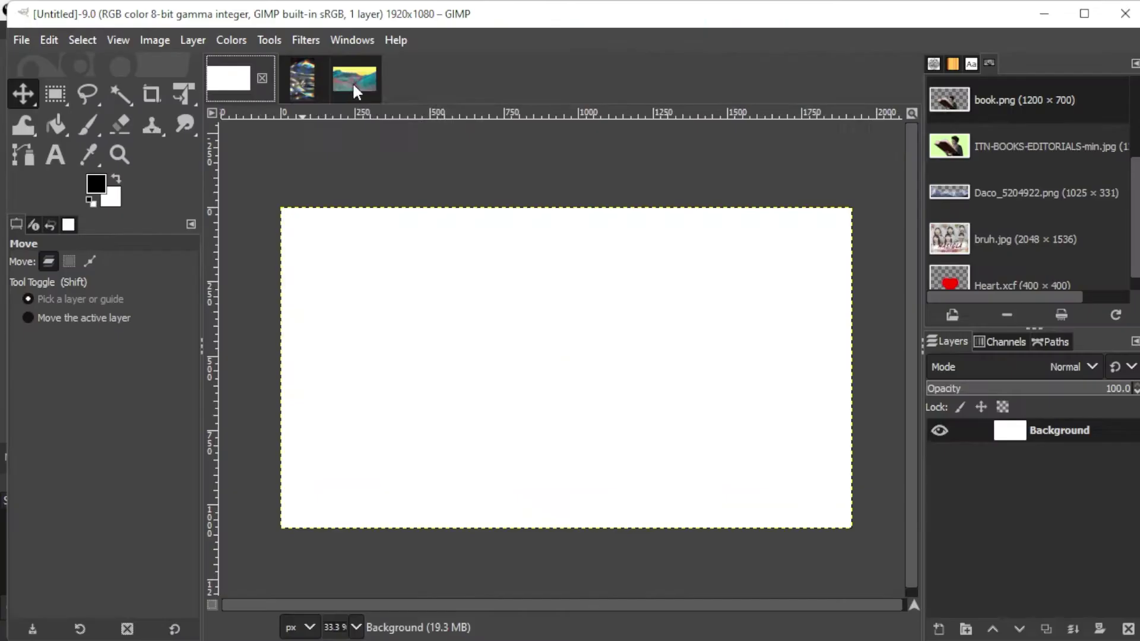
pyautogui.moveTo(351, 94); pyautogui.dragTo(369, 330)
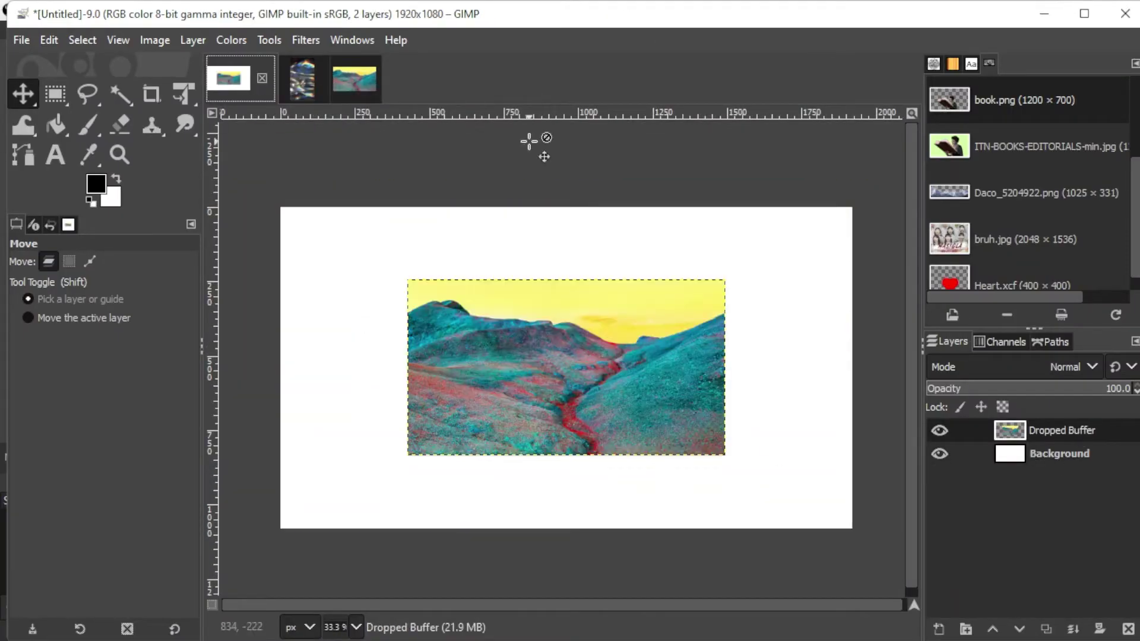
pyautogui.moveTo(302, 79); pyautogui.dragTo(1054, 460)
pyautogui.hotkey('shift', 't')
pyautogui.moveTo(454, 178); pyautogui.dragTo(354, 466)
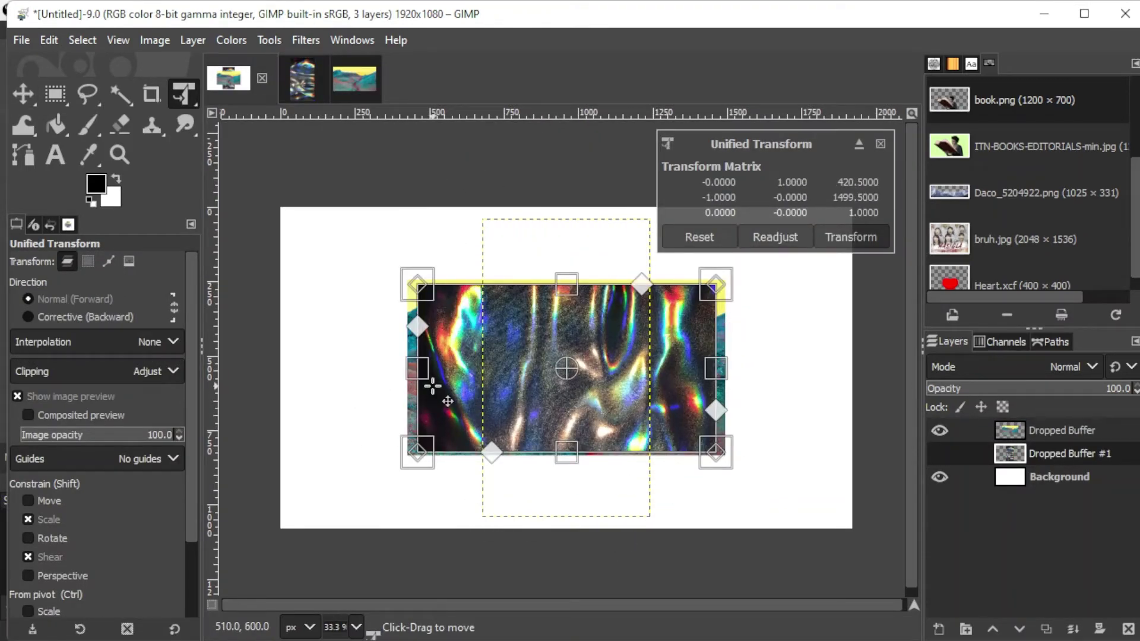
pyautogui.click(851, 237)
# Step: Enlarge the holographic texture layer to cover the whole canvas
pyautogui.click(1053, 429)
pyautogui.click(1053, 453)
pyautogui.click(725, 289)
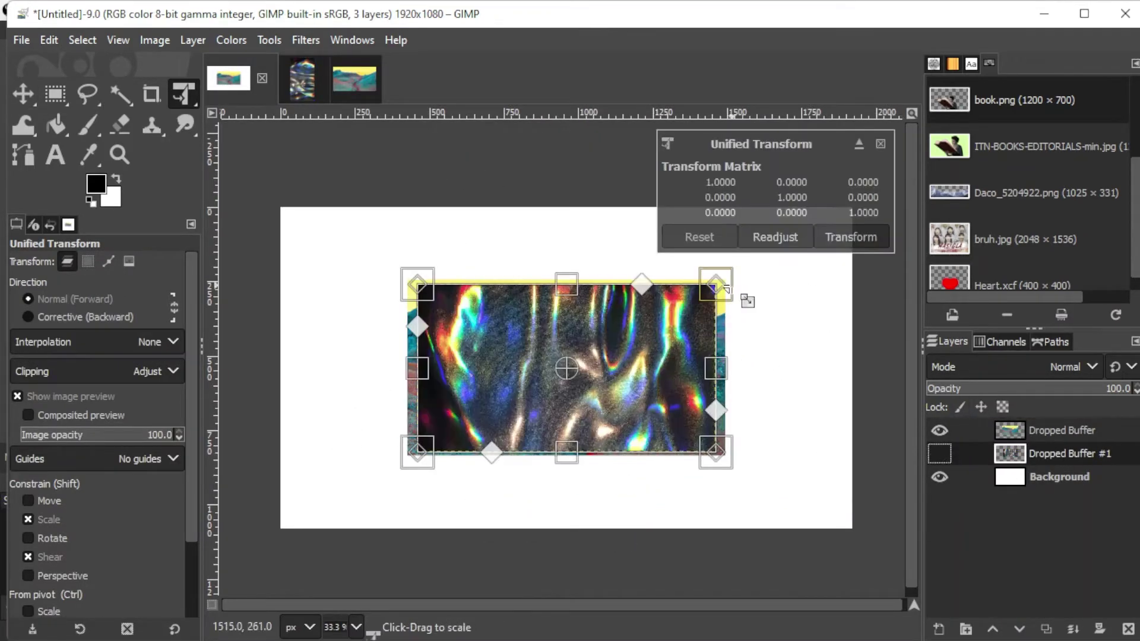
pyautogui.moveTo(726, 289); pyautogui.dragTo(869, 197)
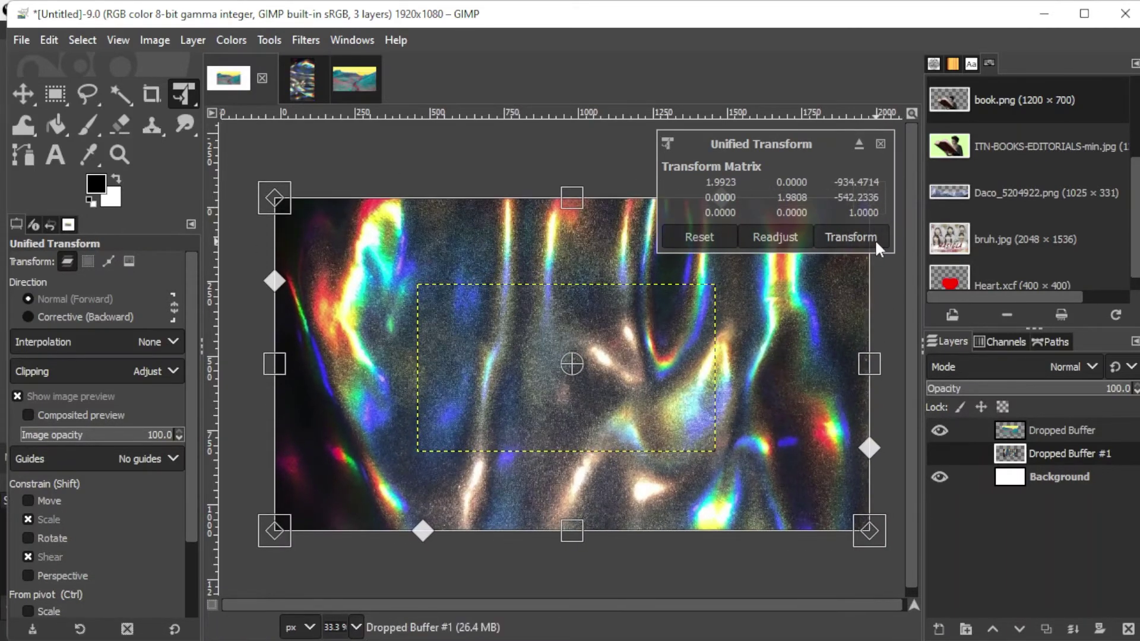
pyautogui.click(850, 237)
# Step: Scale the landscape layer up to fill the 1920×1080 canvas
pyautogui.click(1053, 430)
pyautogui.click(730, 285)
pyautogui.moveTo(730, 285); pyautogui.dragTo(851, 236)
pyautogui.click(850, 237)
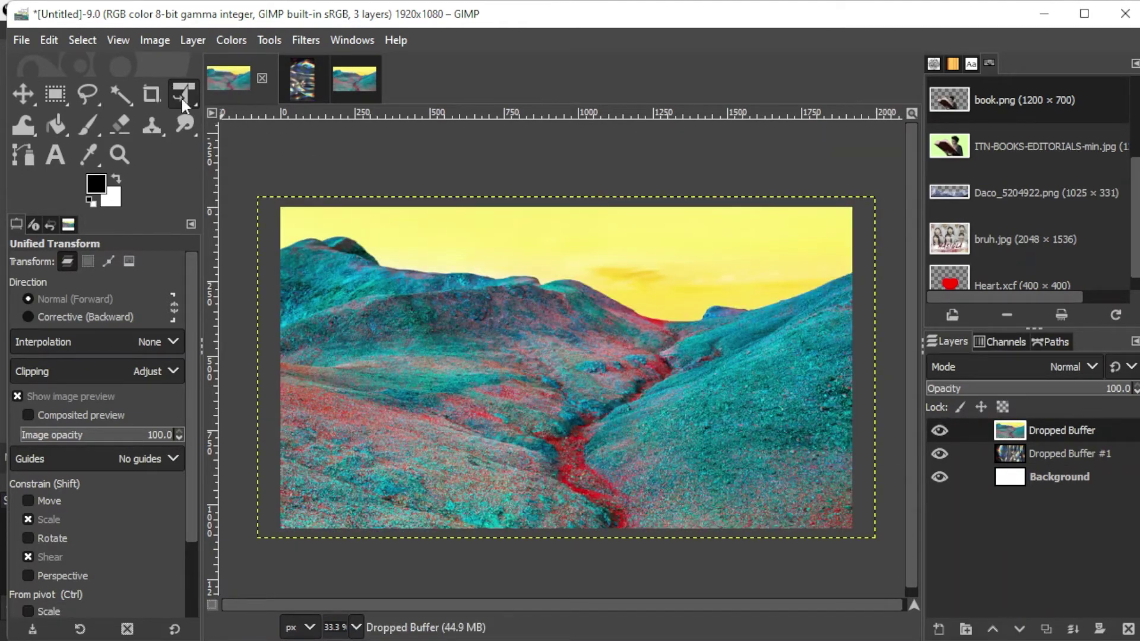
# Step: Lower the landscape layer's opacity to preview the texture, then restore it to 100%
pyautogui.click(1055, 390)
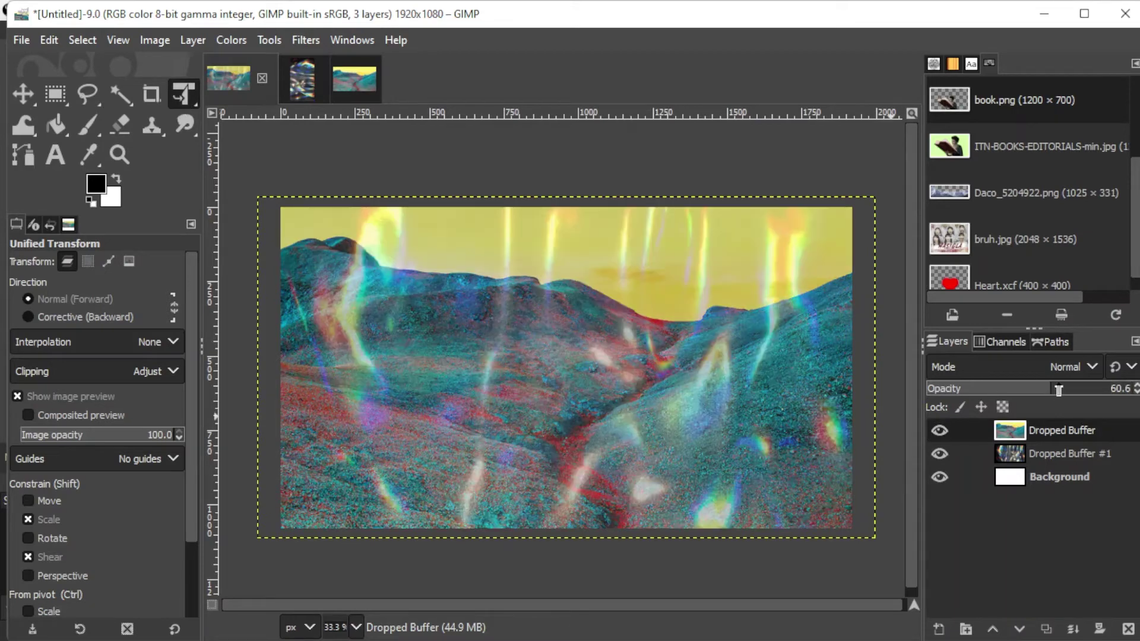
pyautogui.moveTo(1055, 389); pyautogui.dragTo(980, 389)
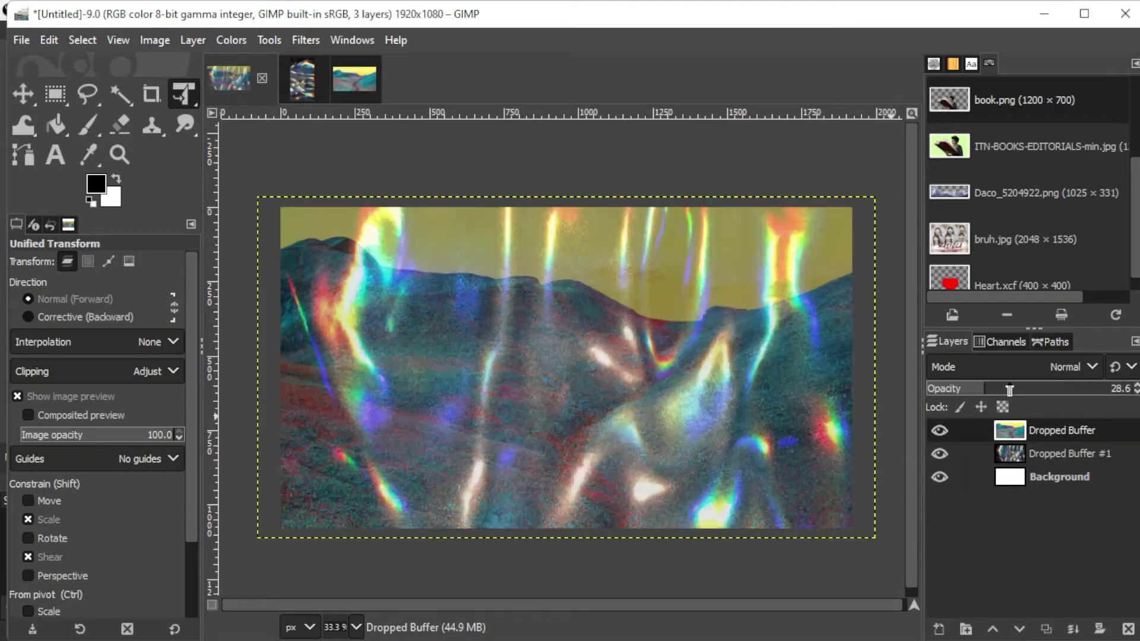
pyautogui.moveTo(1048, 385); pyautogui.dragTo(958, 390)
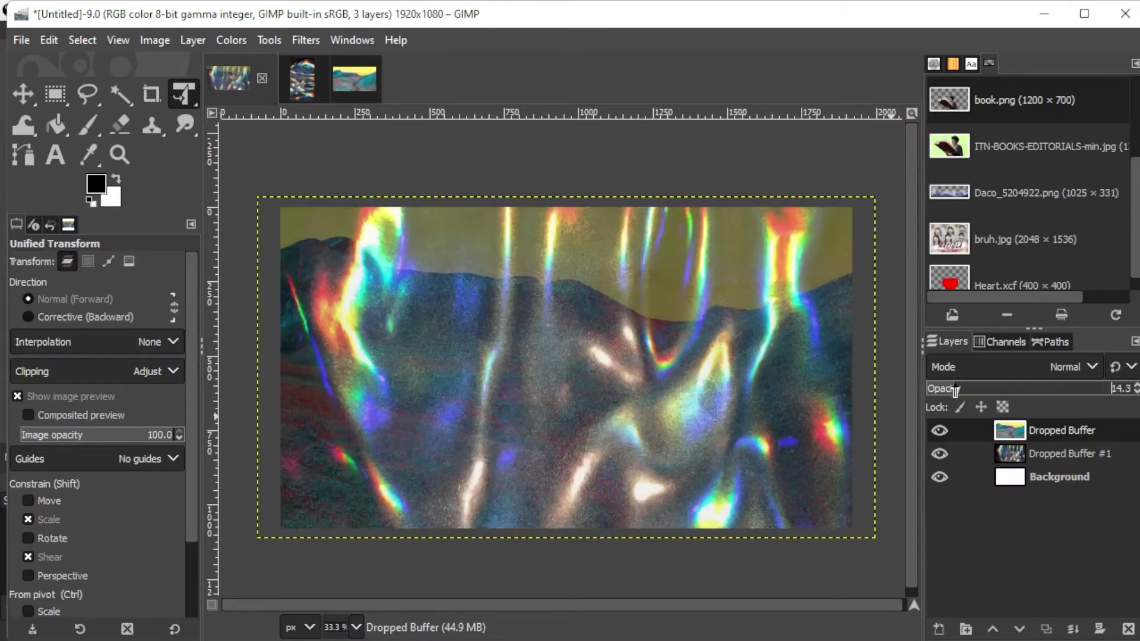
pyautogui.click(1113, 389)
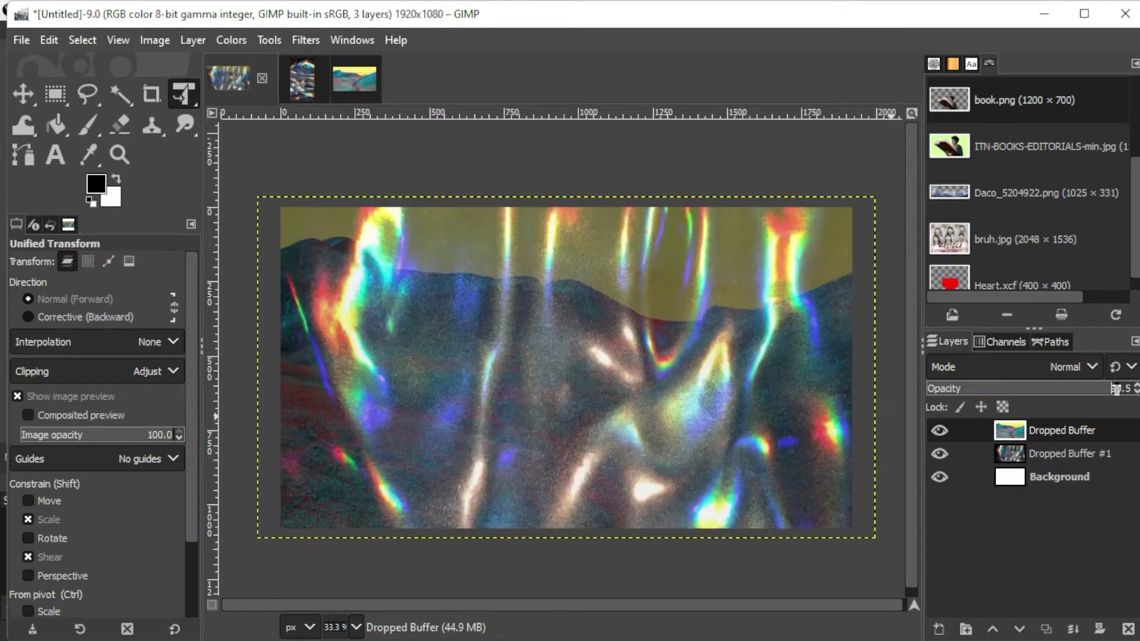
pyautogui.moveTo(1115, 388)
pyautogui.mouseDown()
pyautogui.moveTo(1093, 389)
pyautogui.moveTo(1131, 389)
pyautogui.moveTo(1089, 389)
pyautogui.mouseUp()
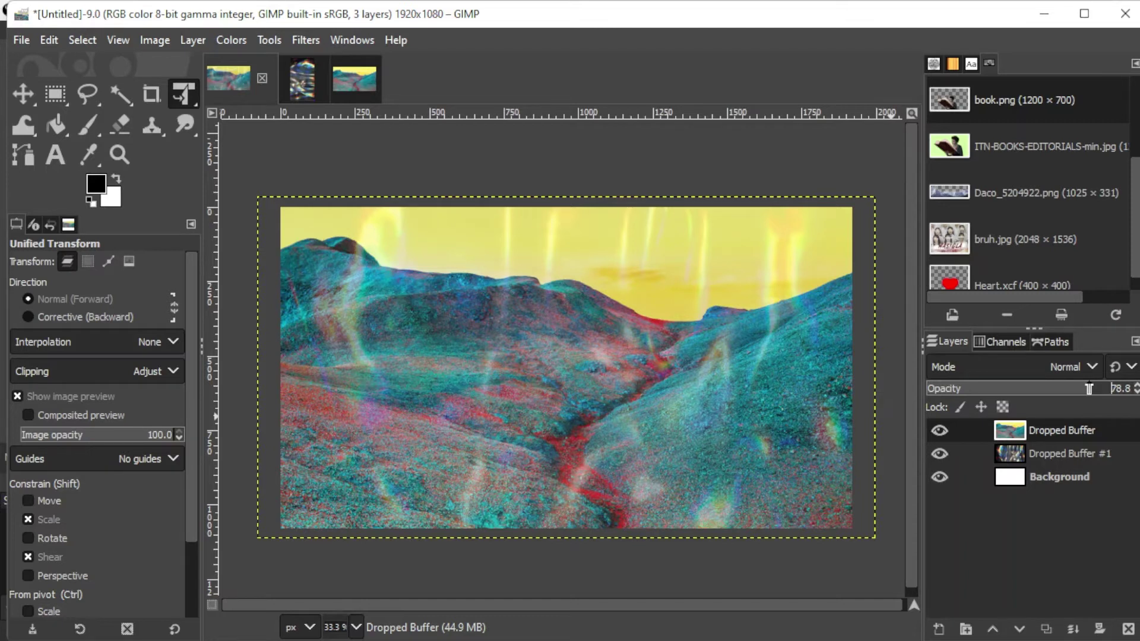
pyautogui.click(17, 37)
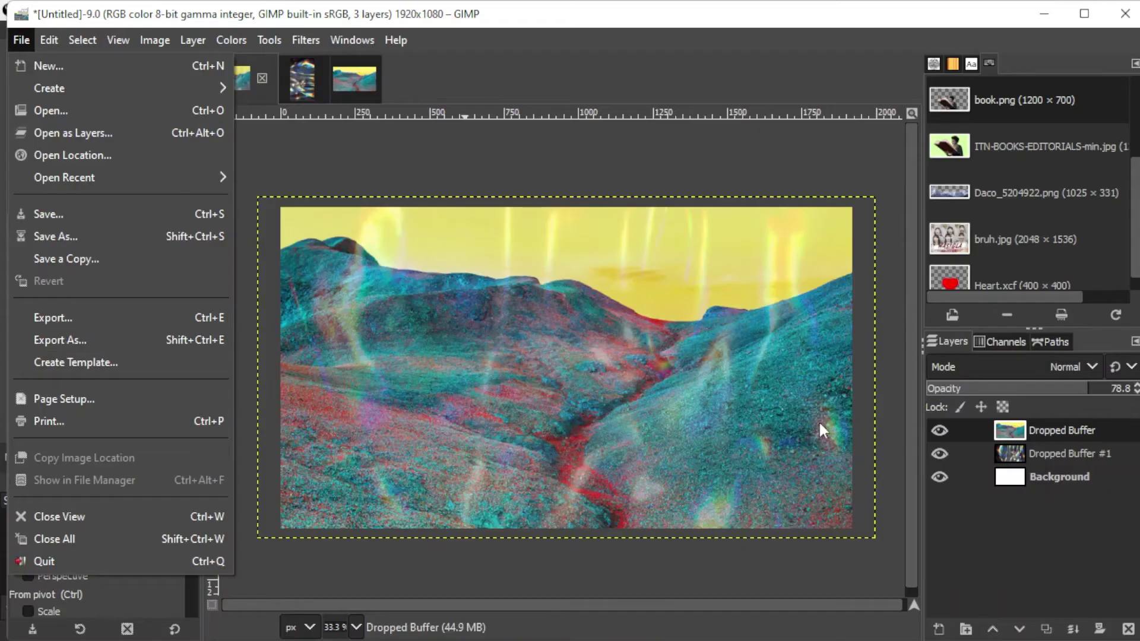
pyautogui.press('Escape')
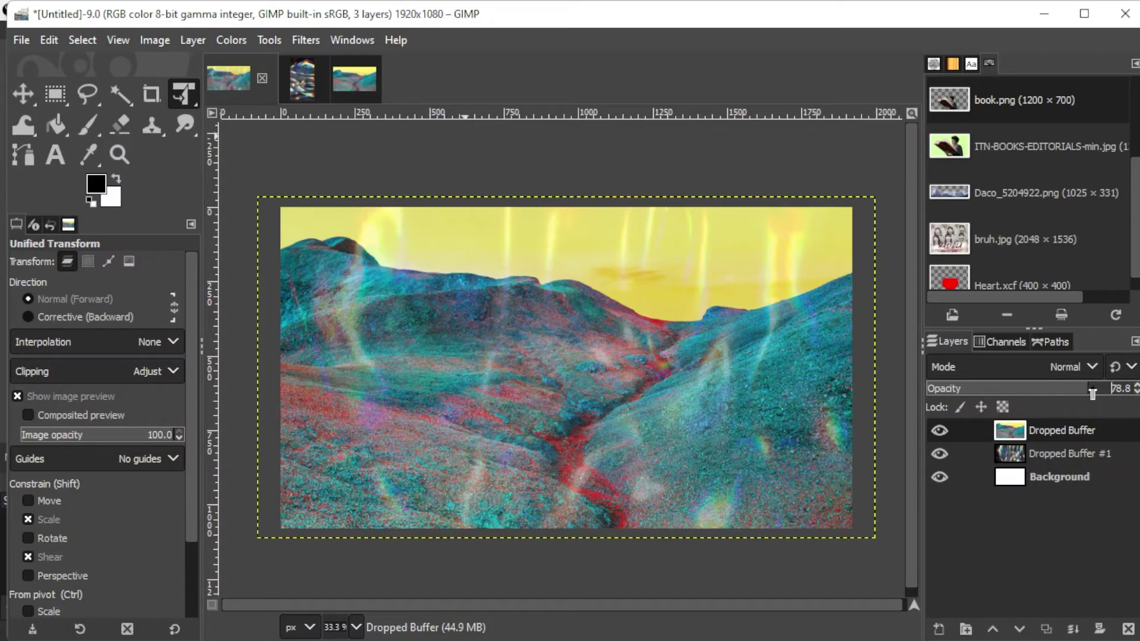
pyautogui.moveTo(1090, 392); pyautogui.dragTo(1136, 388)
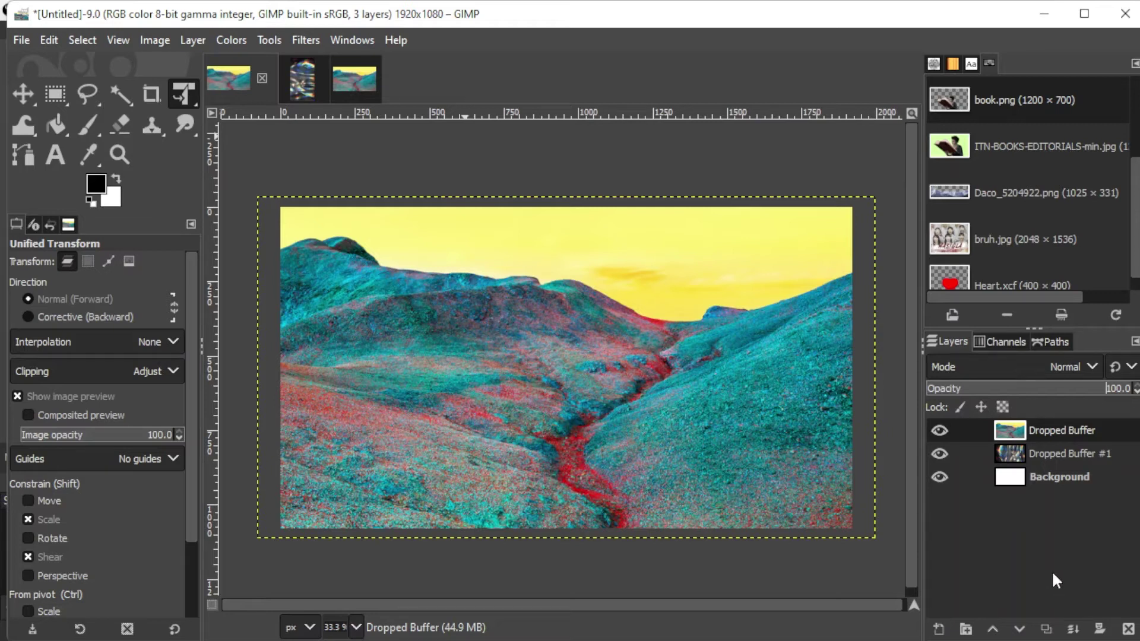
# Step: Add a white, fully opaque layer mask to the landscape layer and pick the soft airbrush
pyautogui.rightClick(1060, 429)
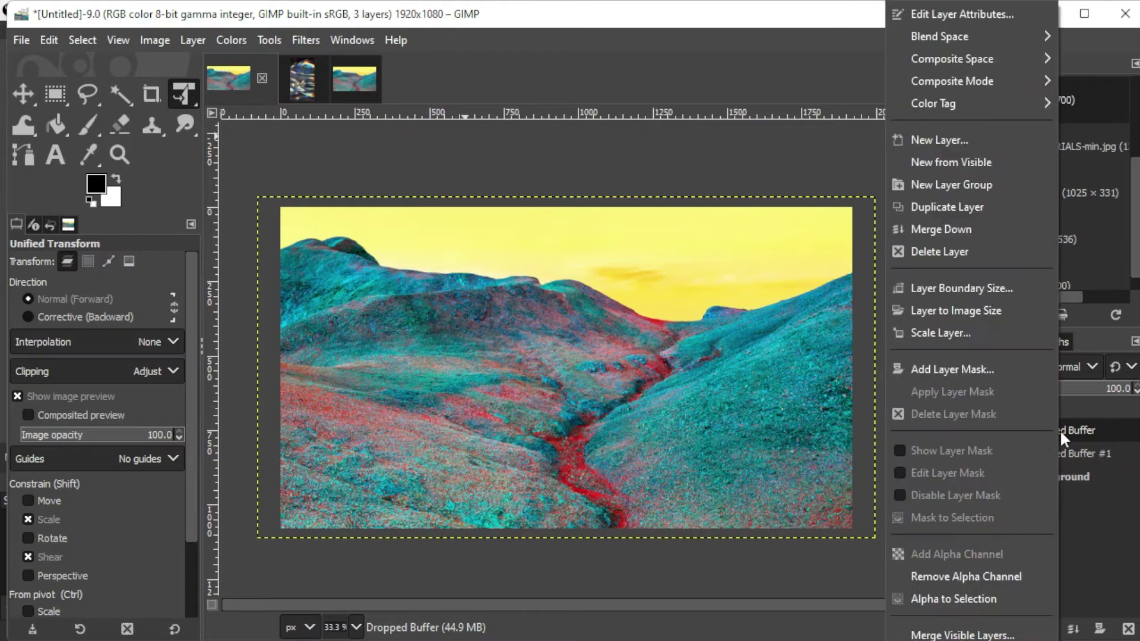
pyautogui.click(991, 368)
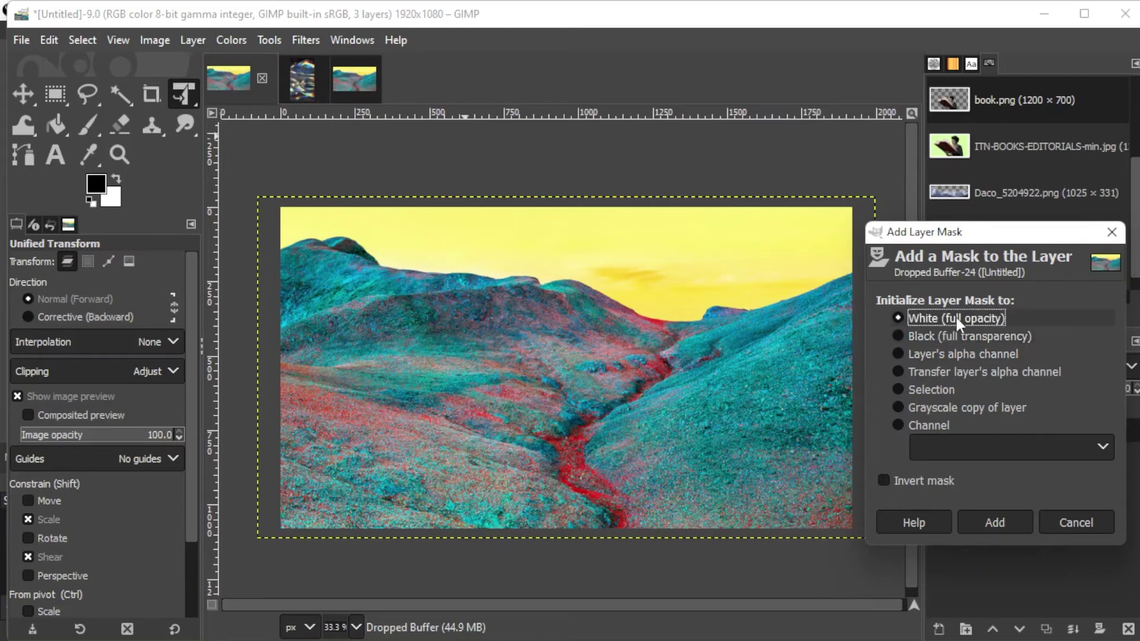
pyautogui.click(1005, 518)
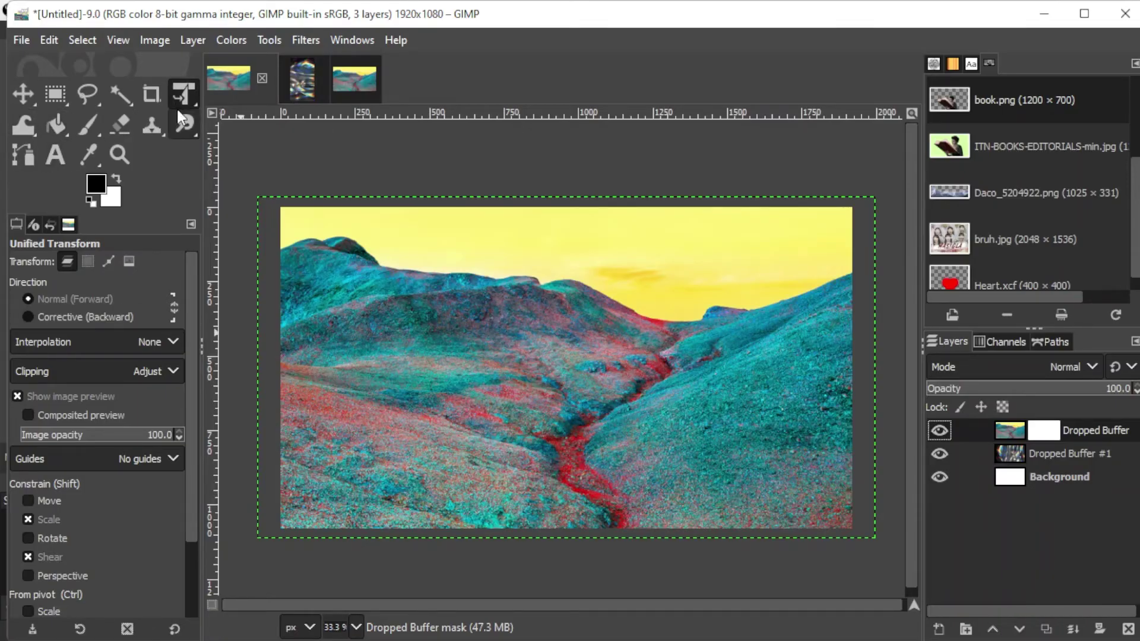
pyautogui.moveTo(94, 127); pyautogui.dragTo(169, 181)
# Step: Airbrush sky streaks with the 2. Hardness 050 brush at size 238, then undo them and the mask
pyautogui.click(25, 314)
pyautogui.click(24, 368)
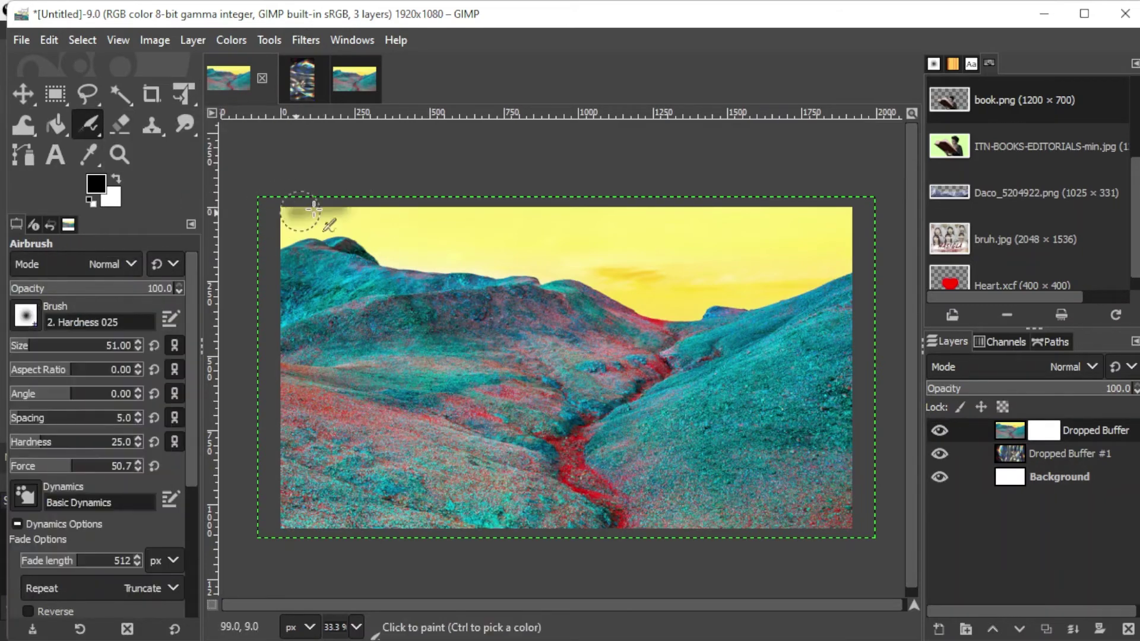
pyautogui.click(25, 314)
pyautogui.click(69, 368)
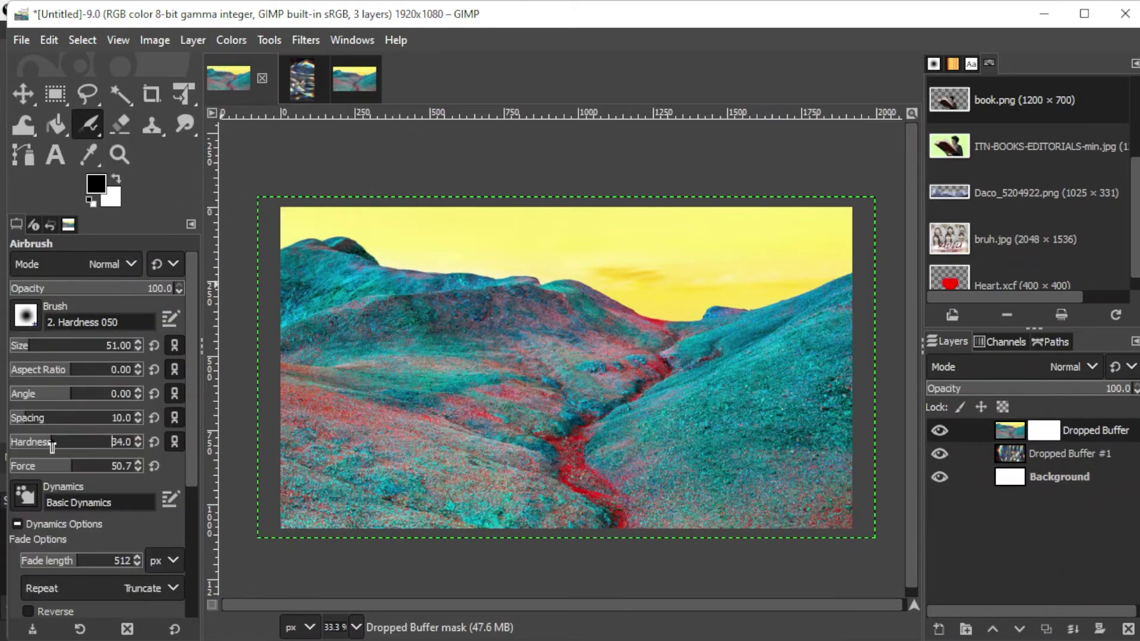
pyautogui.click(59, 345)
pyautogui.moveTo(517, 226)
pyautogui.mouseDown()
pyautogui.moveTo(753, 241)
pyautogui.moveTo(291, 205)
pyautogui.moveTo(463, 244)
pyautogui.moveTo(789, 249)
pyautogui.moveTo(725, 215)
pyautogui.moveTo(586, 216)
pyautogui.mouseUp()
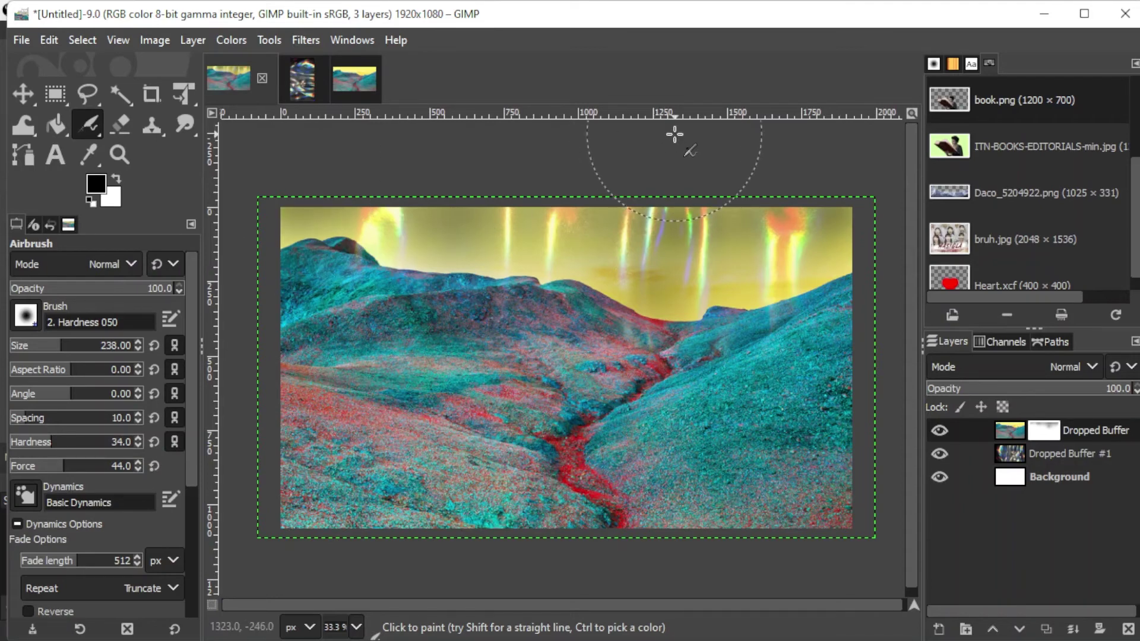
pyautogui.hotkey('ctrl', 'z')
pyautogui.hotkey('ctrl', 'z')
pyautogui.hotkey('ctrl', 'z')
pyautogui.hotkey('ctrl', 'z')
pyautogui.hotkey('ctrl', 'z')
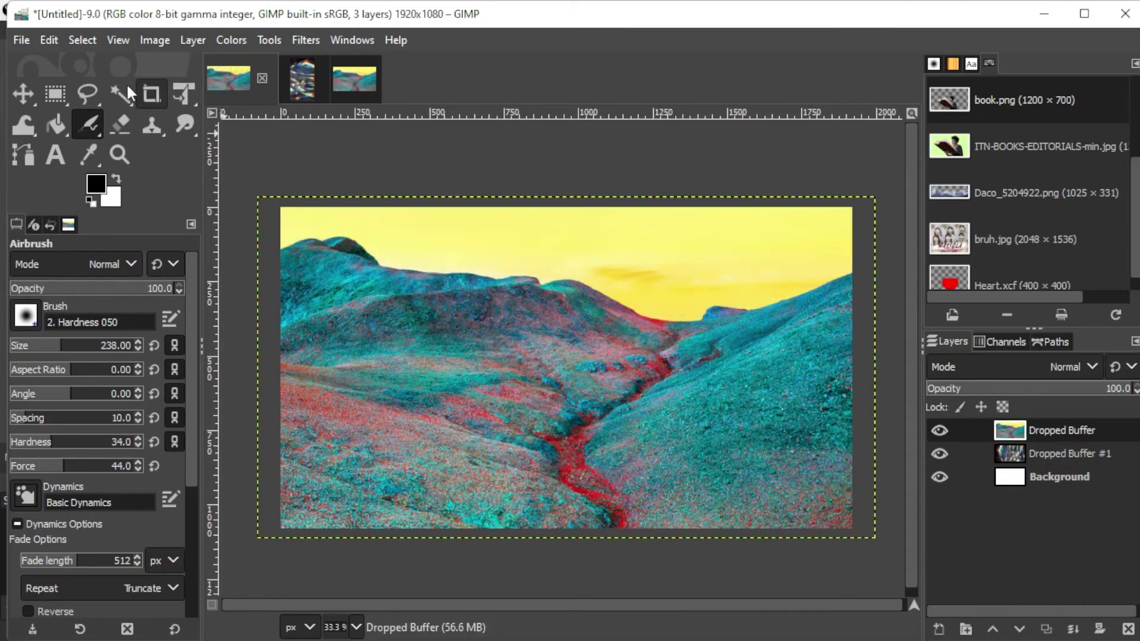
# Step: Draw a rectangle selection inset from the image edges with feathered edges at radius 35.1
pyautogui.click(58, 89)
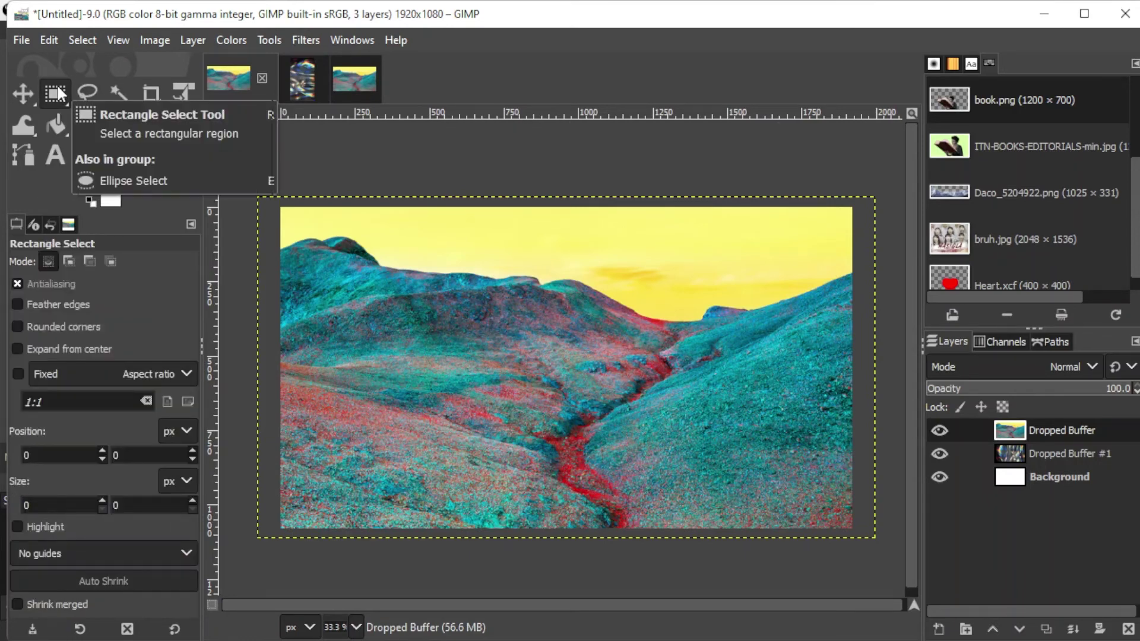
pyautogui.rightClick(58, 86)
pyautogui.click(129, 96)
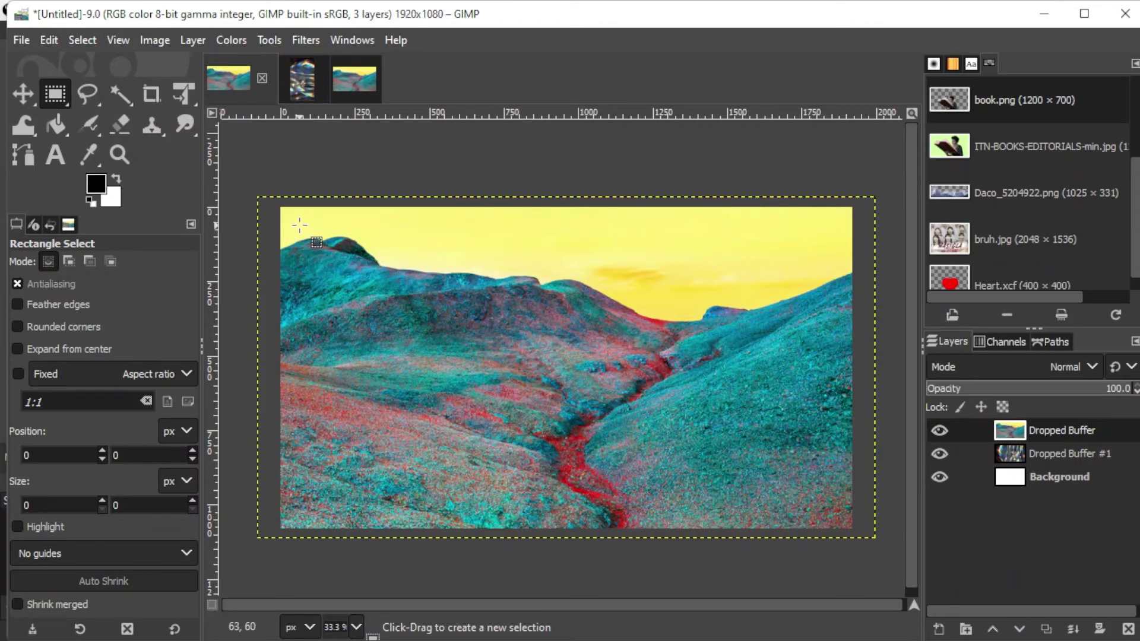
pyautogui.moveTo(302, 224); pyautogui.dragTo(834, 510)
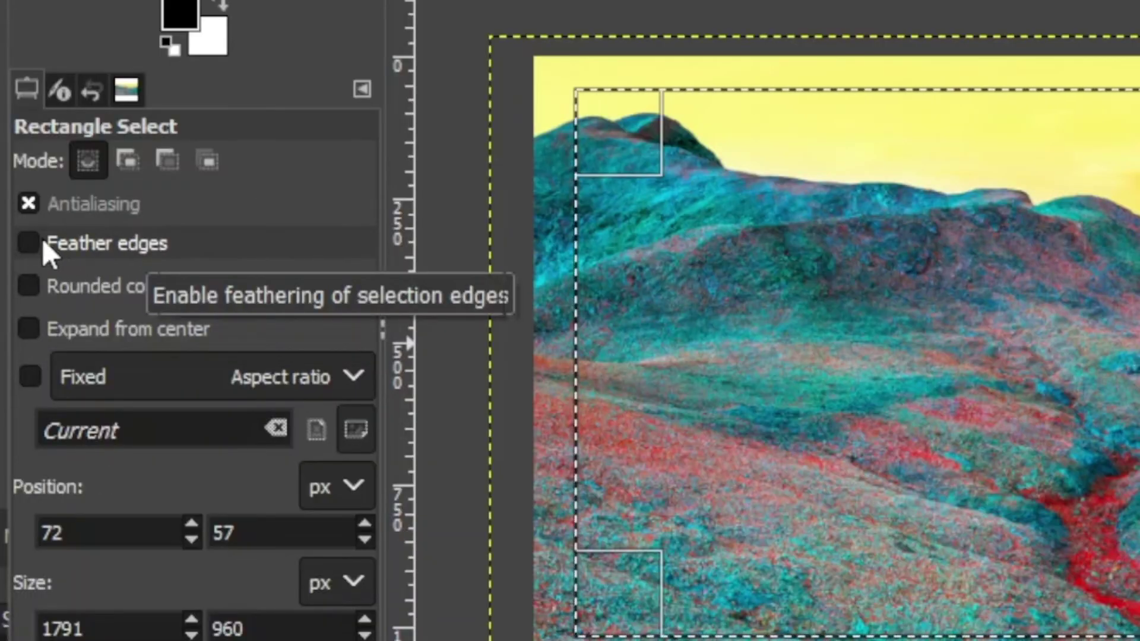
pyautogui.click(34, 244)
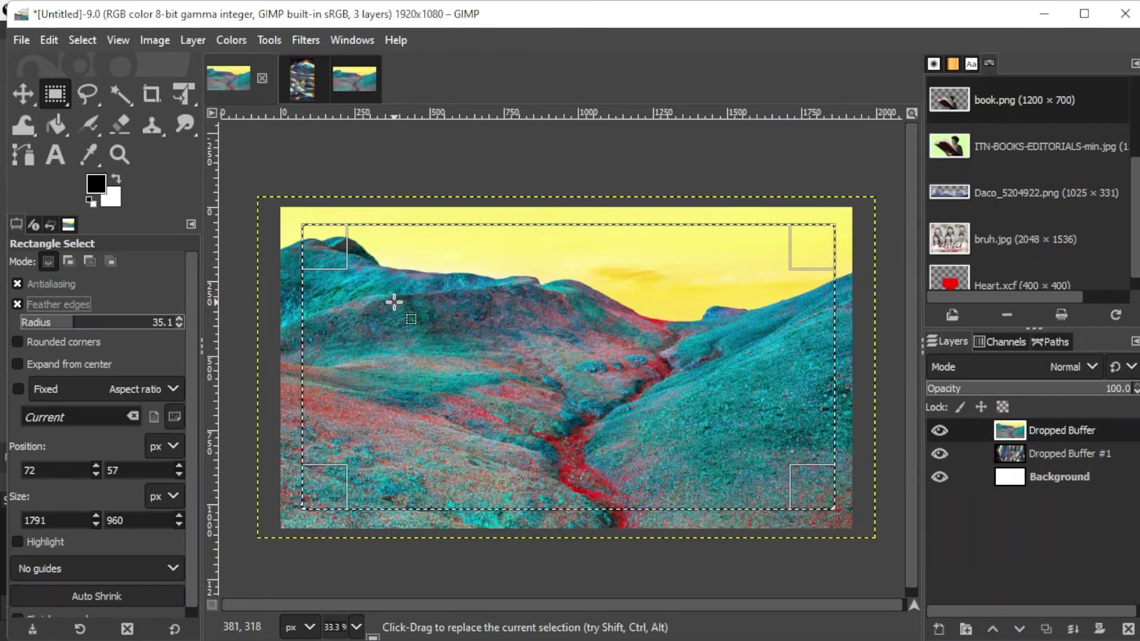
# Step: Test-clear the selected landscape area with Delete, then undo to restore it
pyautogui.press('Delete')
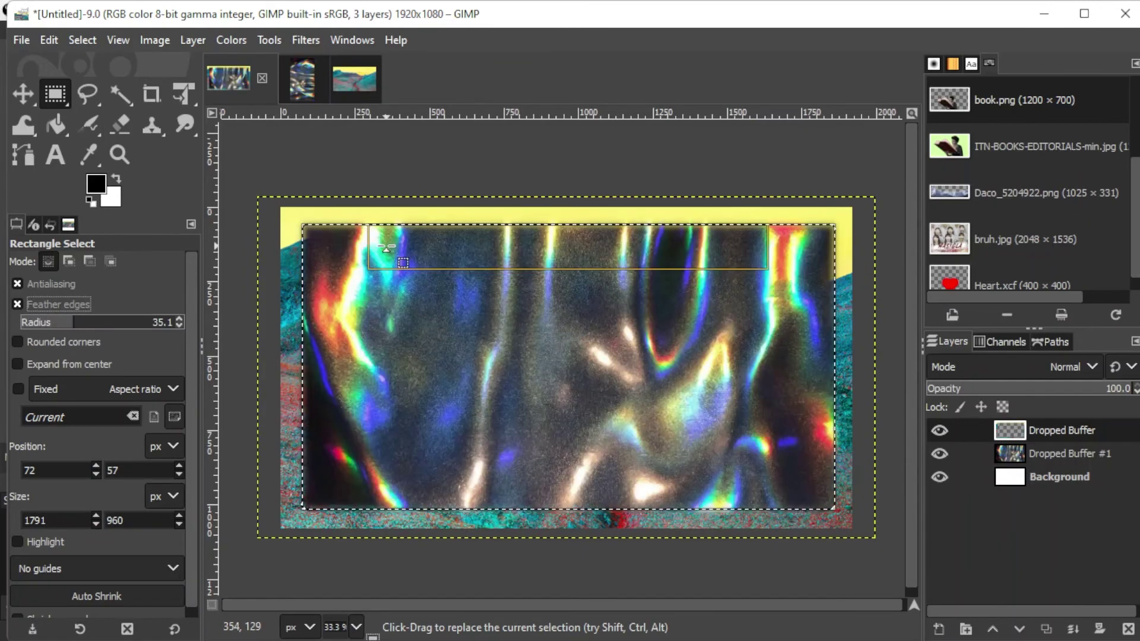
pyautogui.press('m')
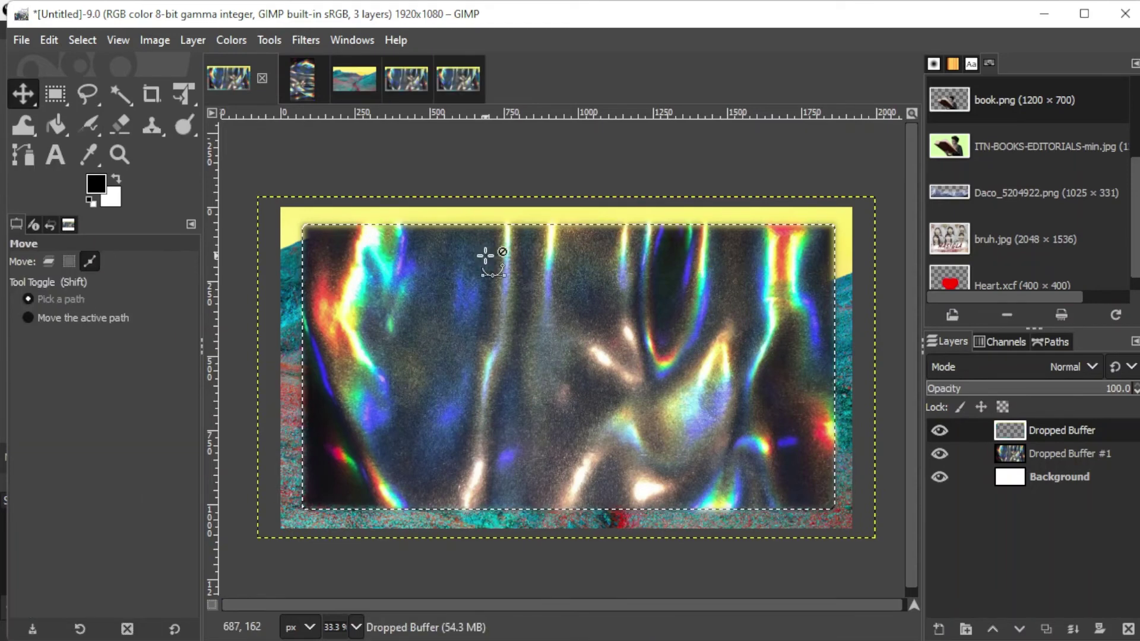
pyautogui.hotkey('ctrl', 'z')
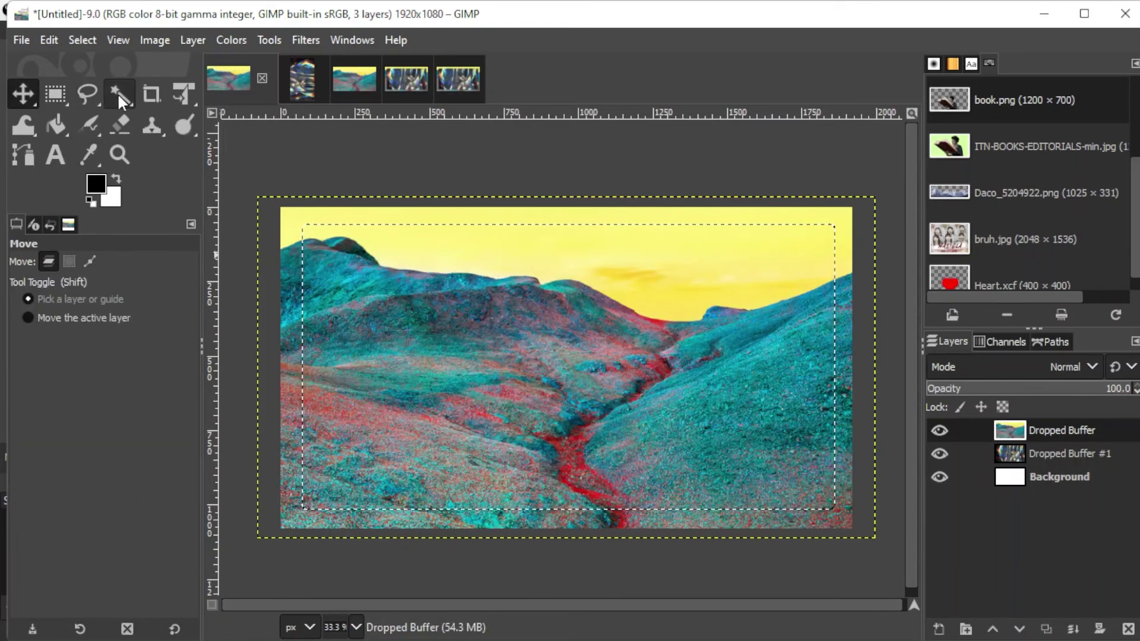
pyautogui.click(55, 94)
# Step: Invert the selection to the border band and delete it to fade the landscape edges
pyautogui.rightClick(390, 316)
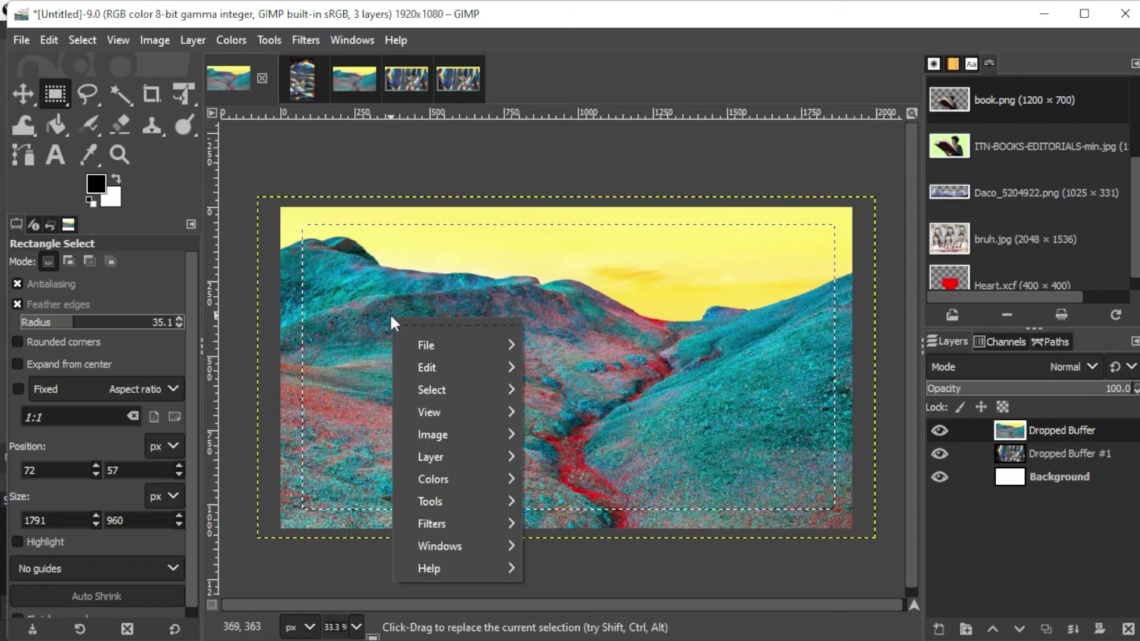
pyautogui.moveTo(447, 386)
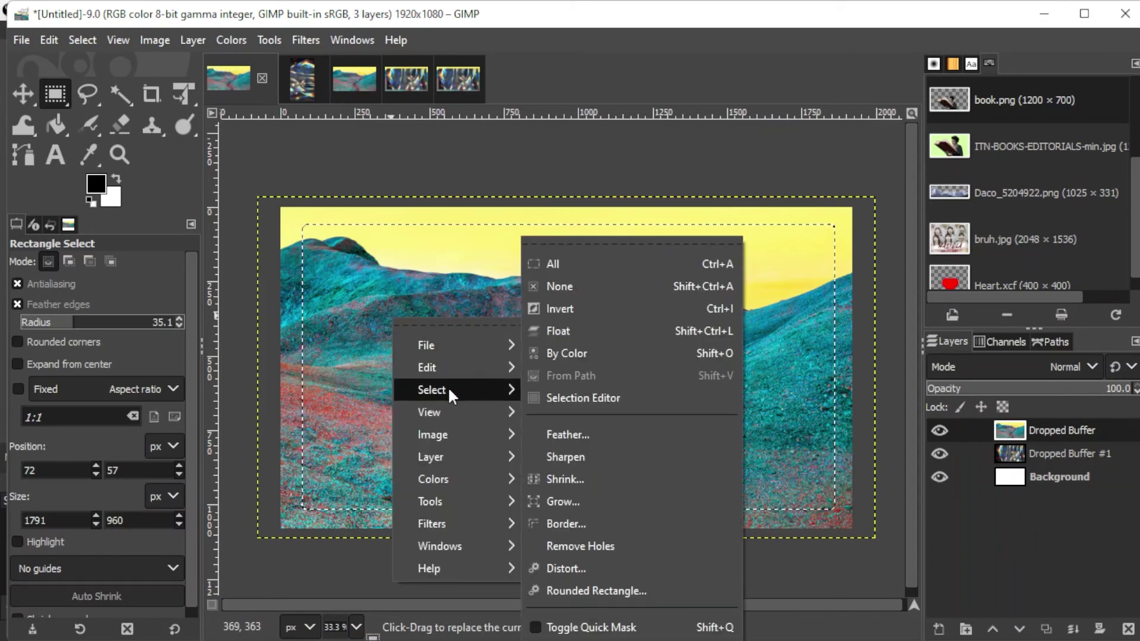
pyautogui.click(569, 308)
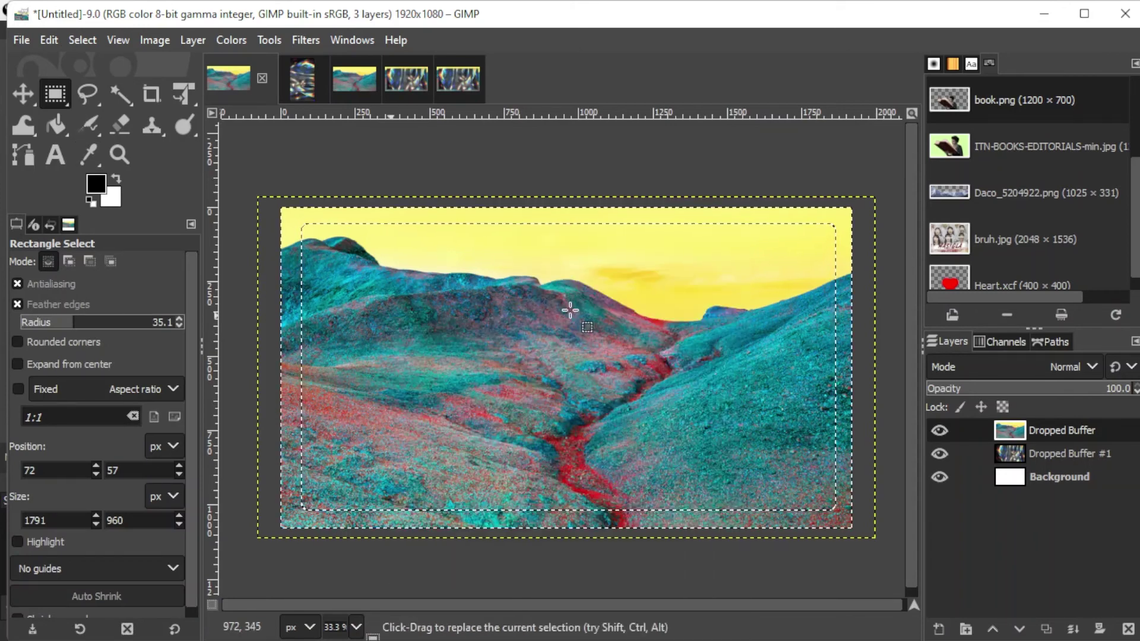
pyautogui.press('Delete')
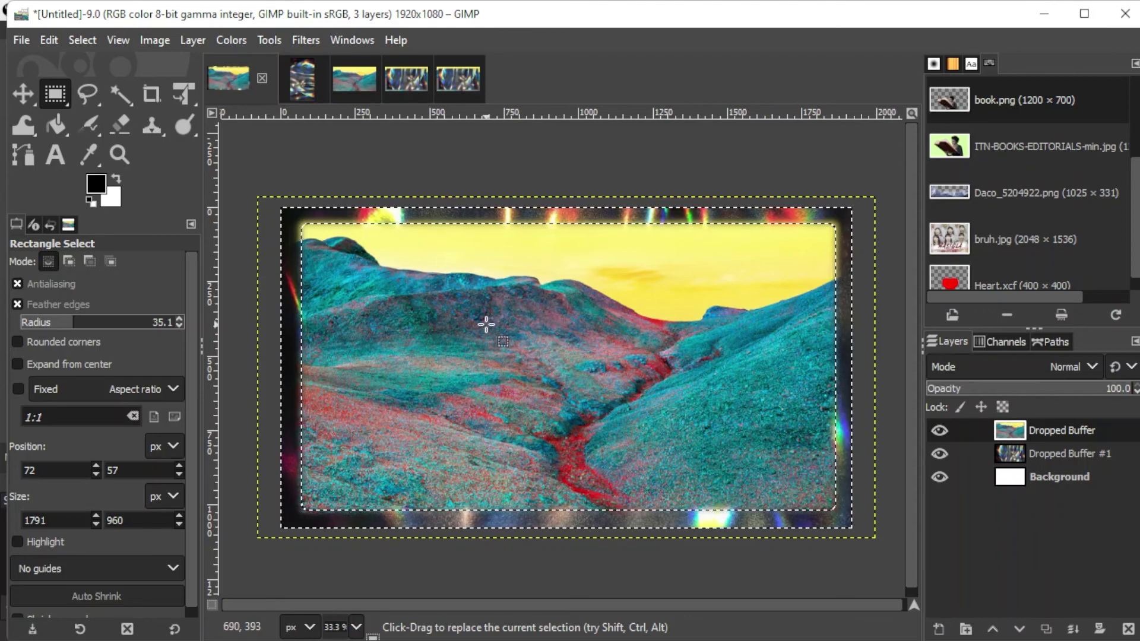
# Step: Activate the Dodge / Burn tool with Shift+D
pyautogui.press('ctrl')
pyautogui.hotkey('shift', 'd')
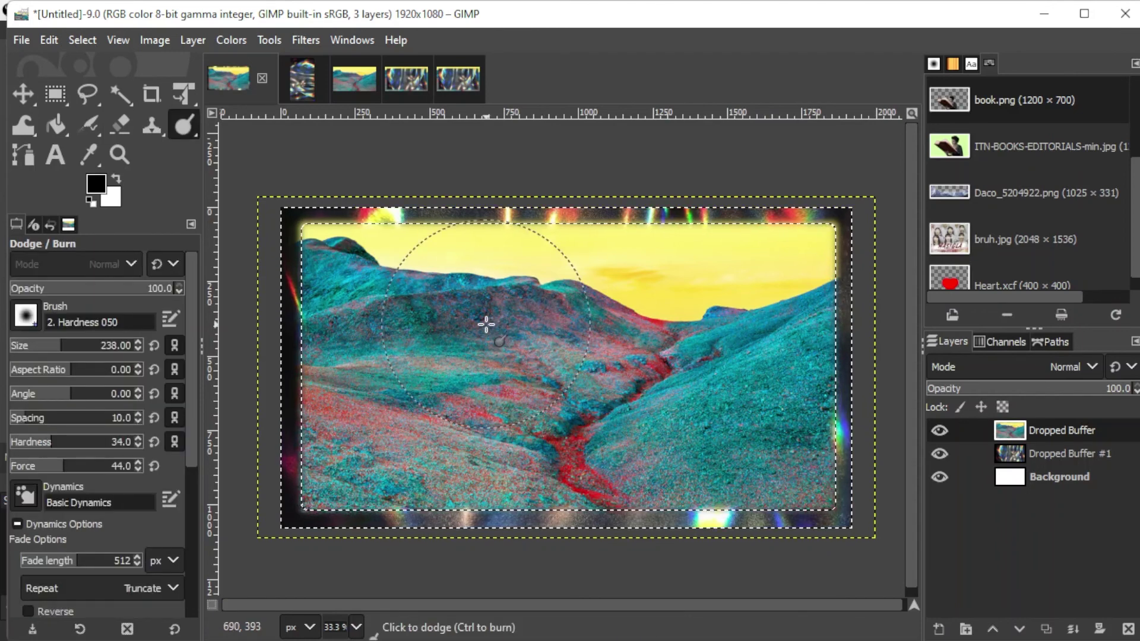